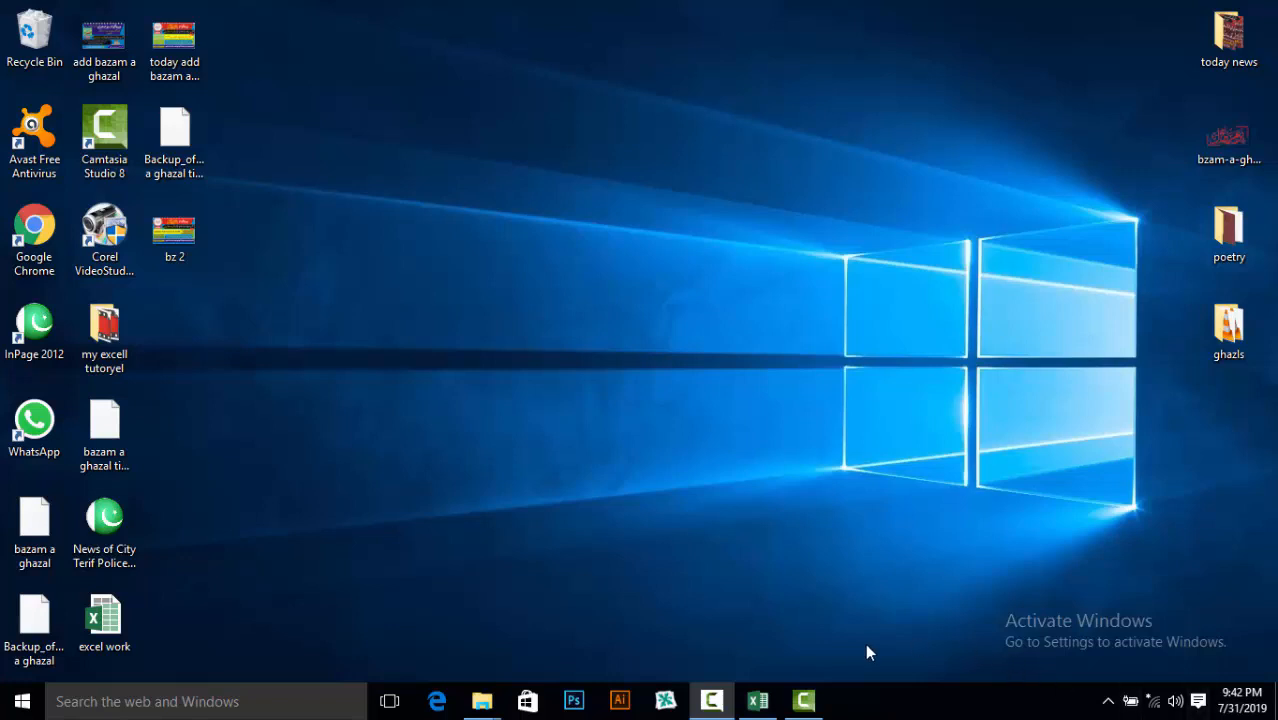
Bring the excel work workbook to the front and briefly preview the Insert options
mouse_move(761, 704)
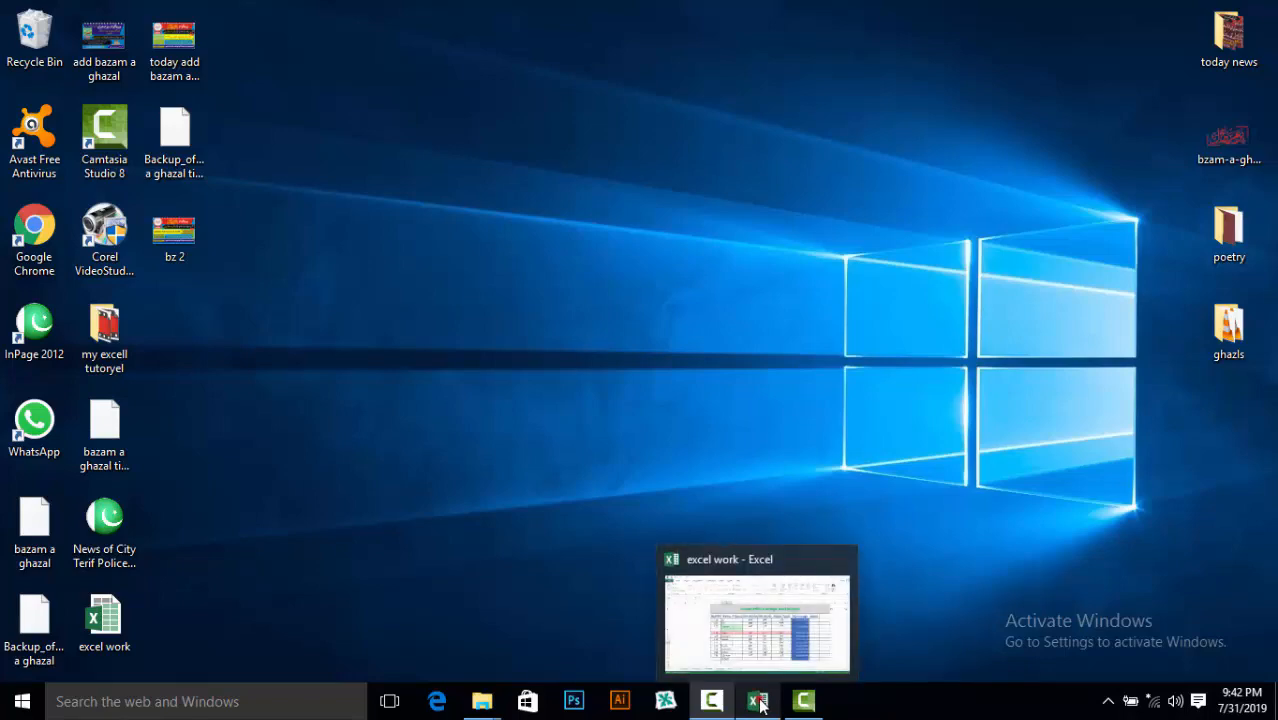
left_click(760, 703)
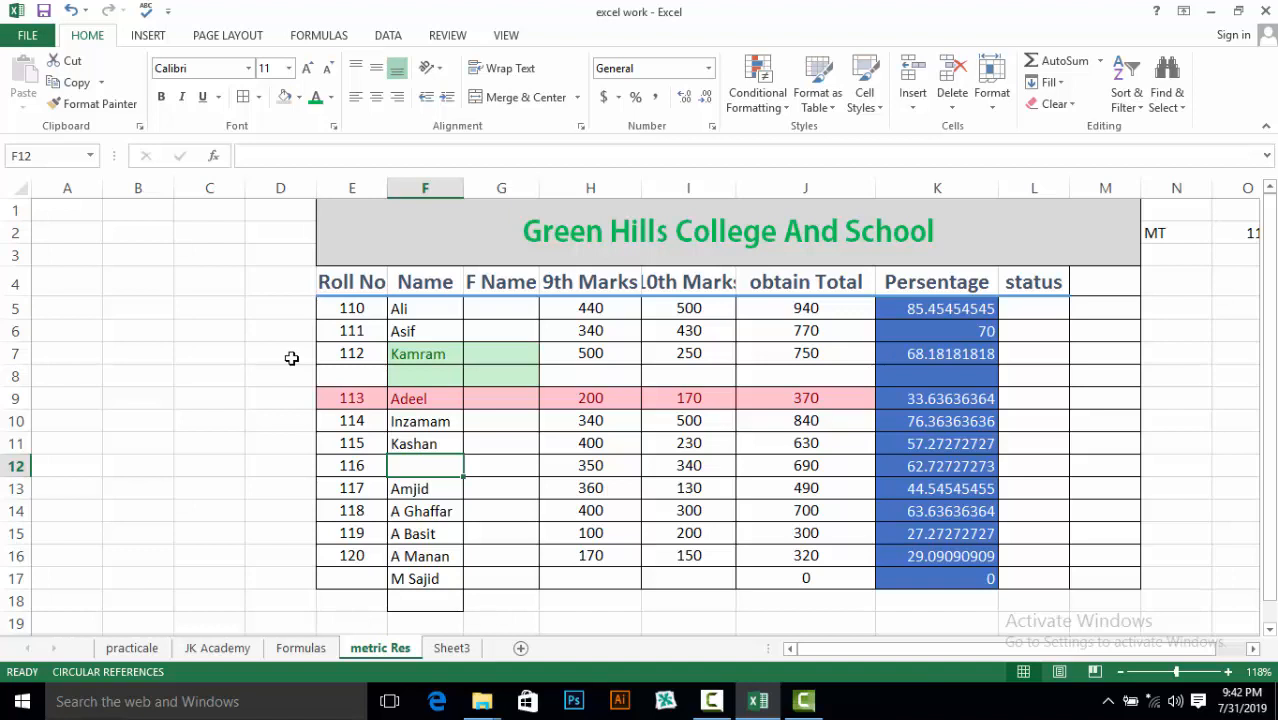
left_click(913, 112)
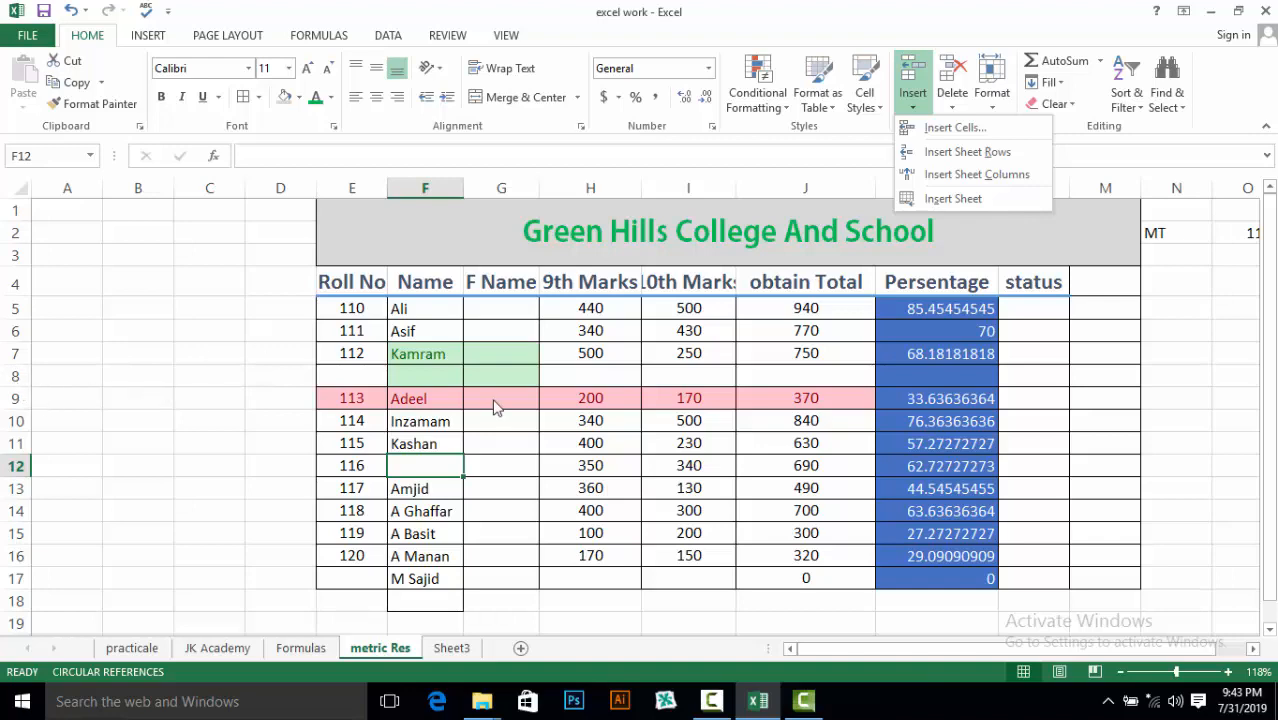
left_click(409, 459)
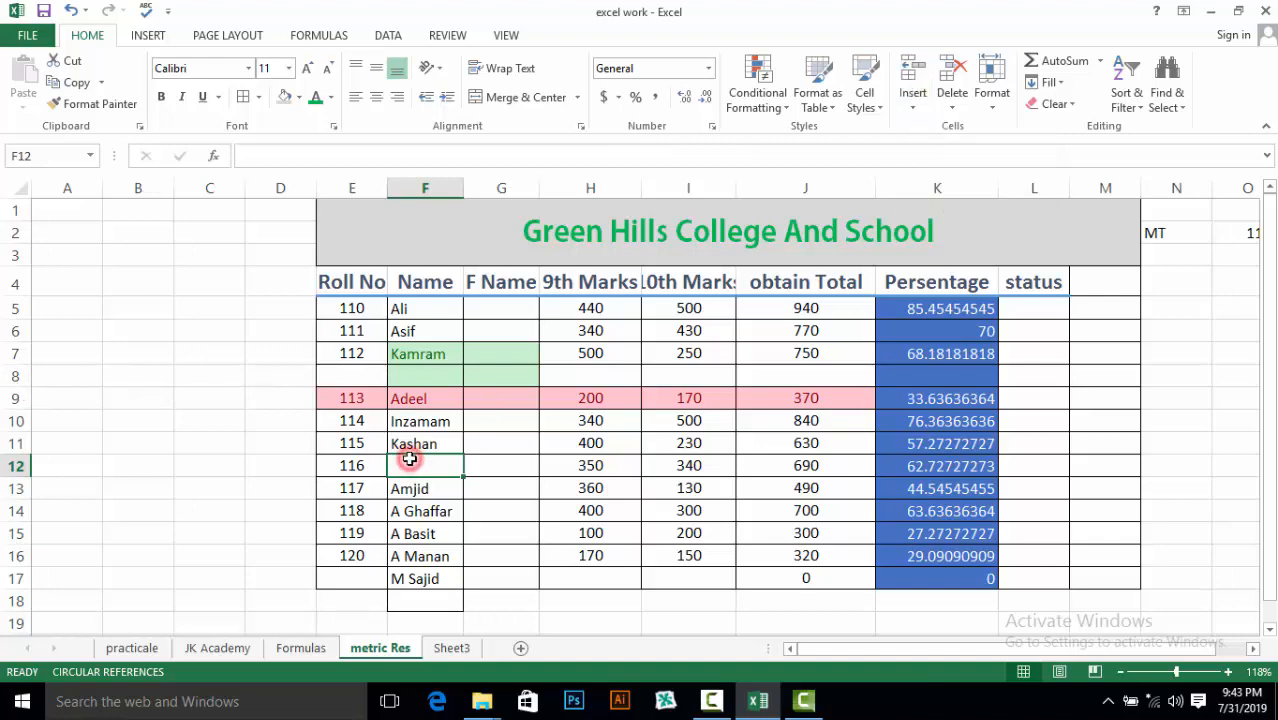
Check Sheet3, return to metric Res, and display the Insert then Delete options
left_click(465, 652)
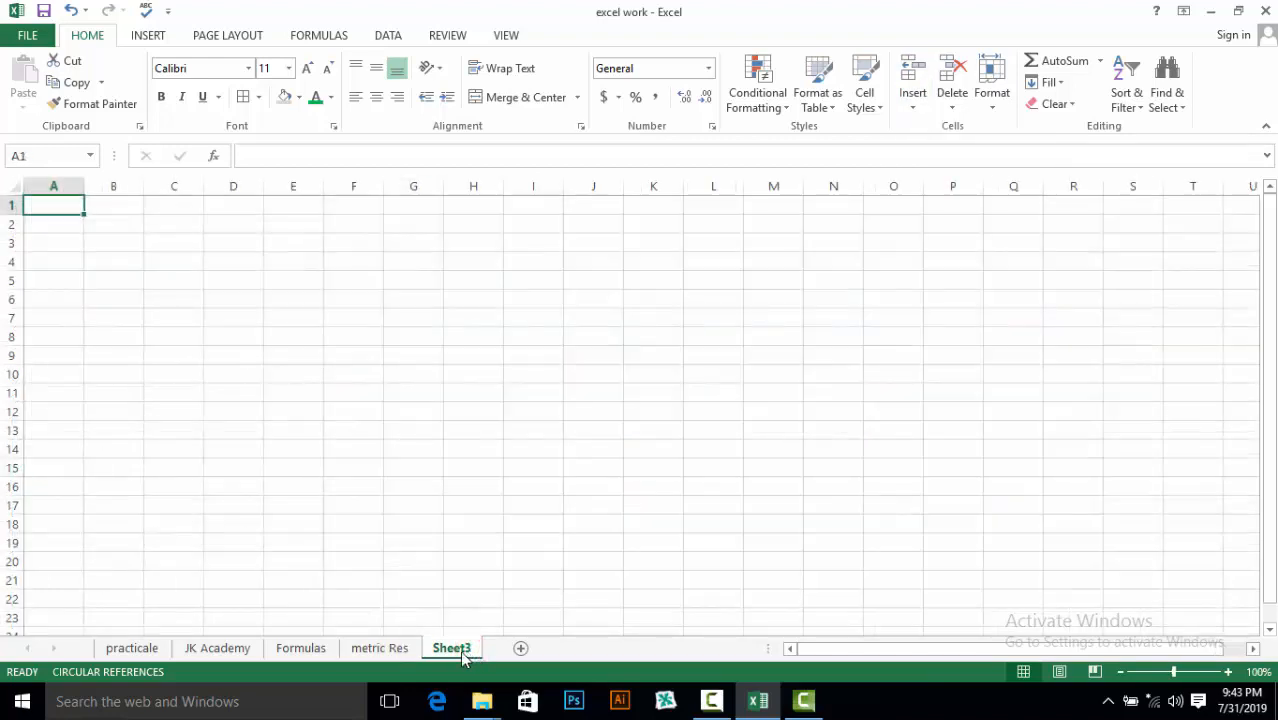
left_click(379, 648)
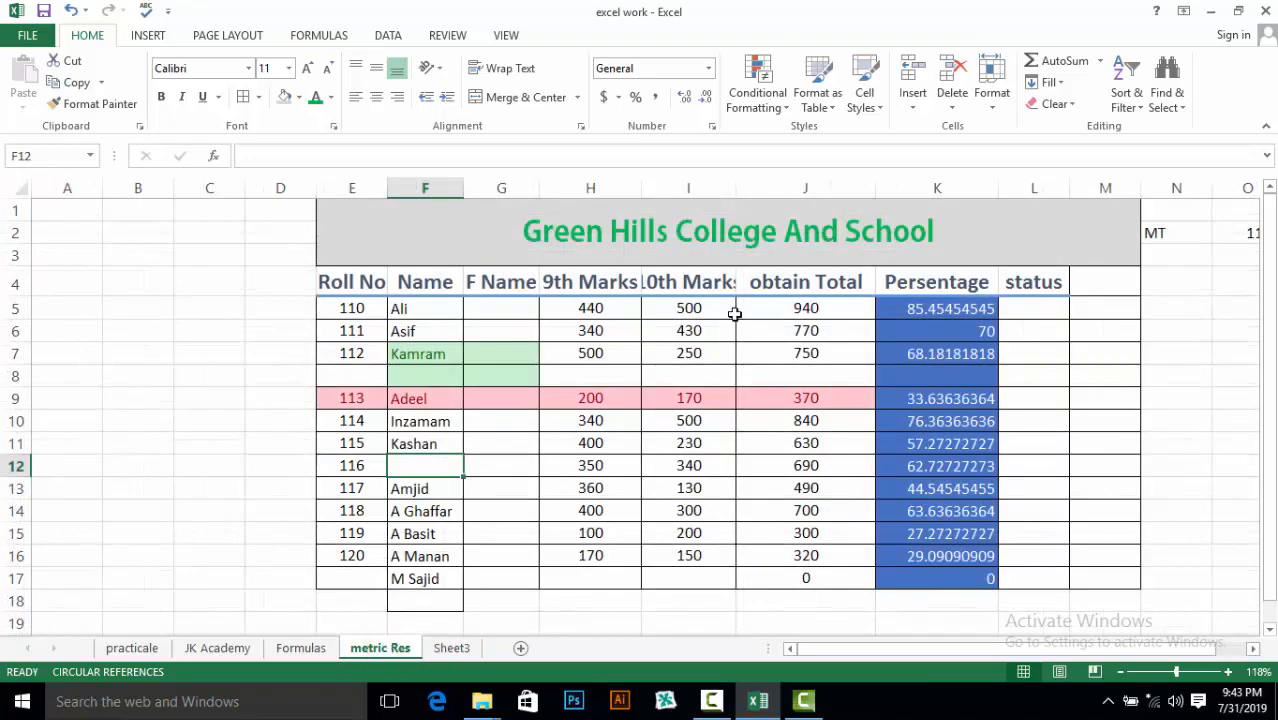
left_click(913, 105)
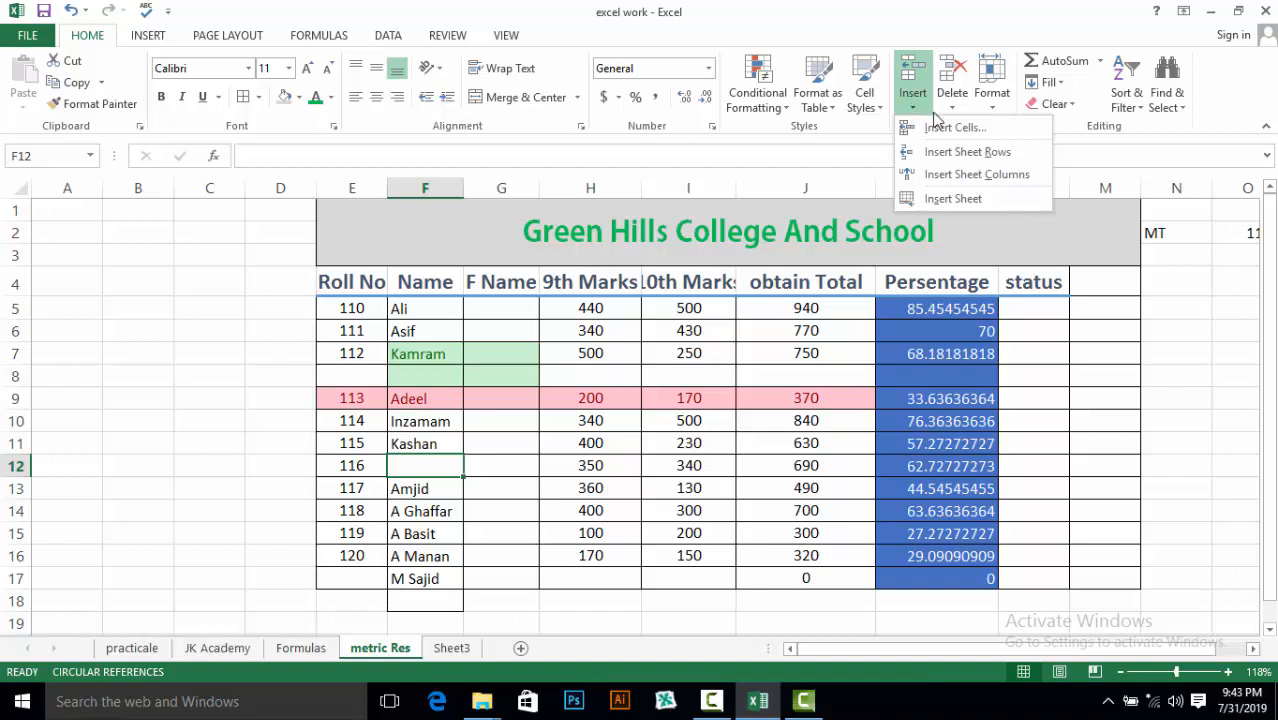
left_click(951, 108)
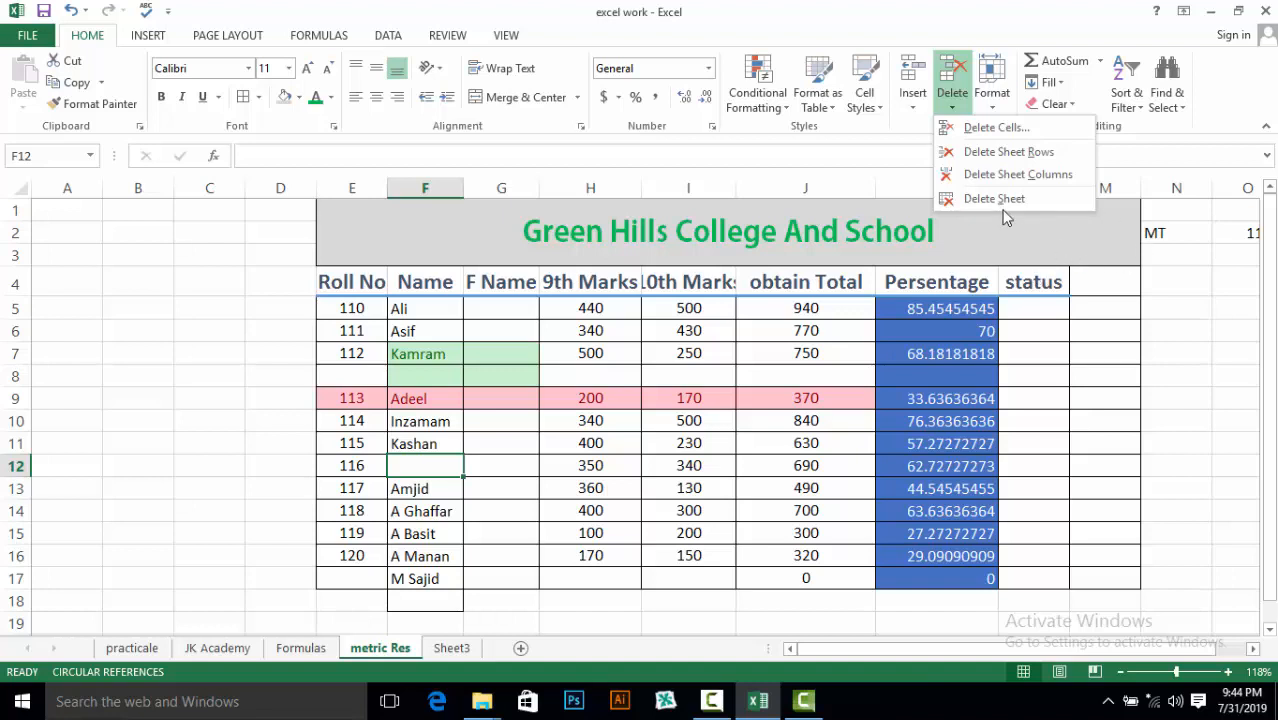
Dismiss the Delete options and select the status header cell L4
left_click(893, 173)
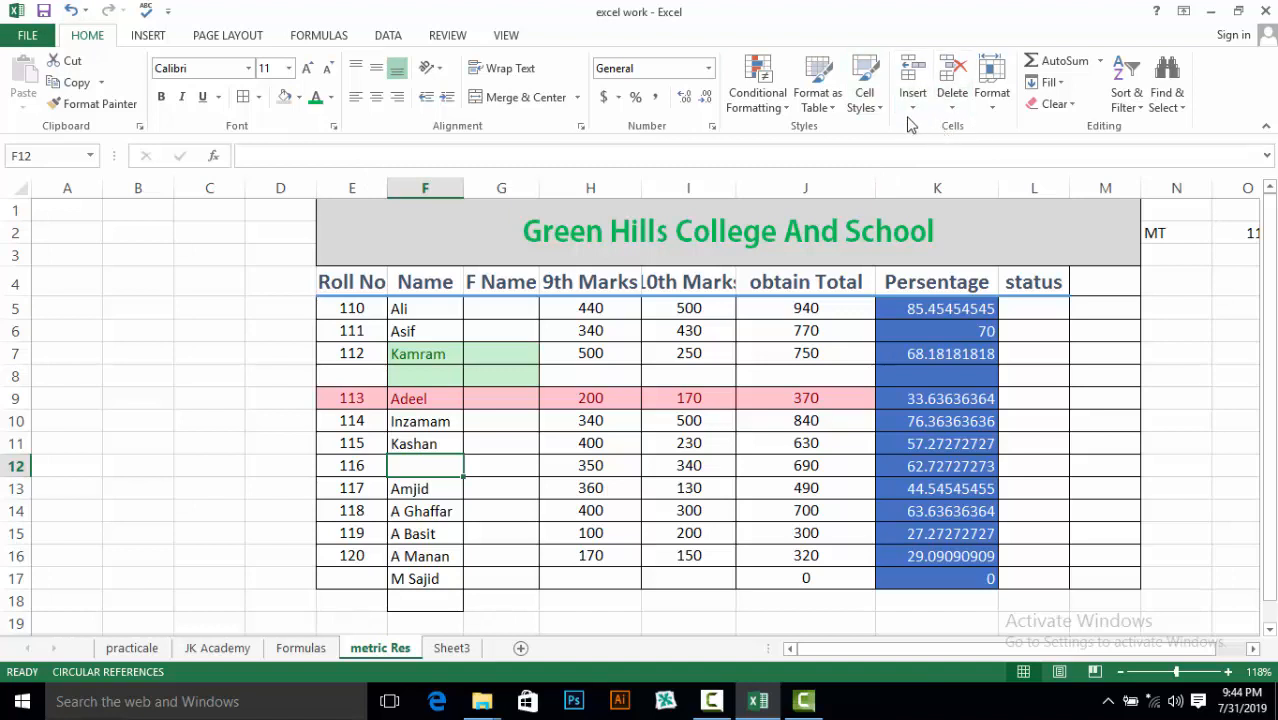
left_click(910, 111)
left_click(1018, 282)
Select the status cells L4:L17, then L5:L17, and finally the whole column L
left_click_drag(1018, 290, 1037, 569)
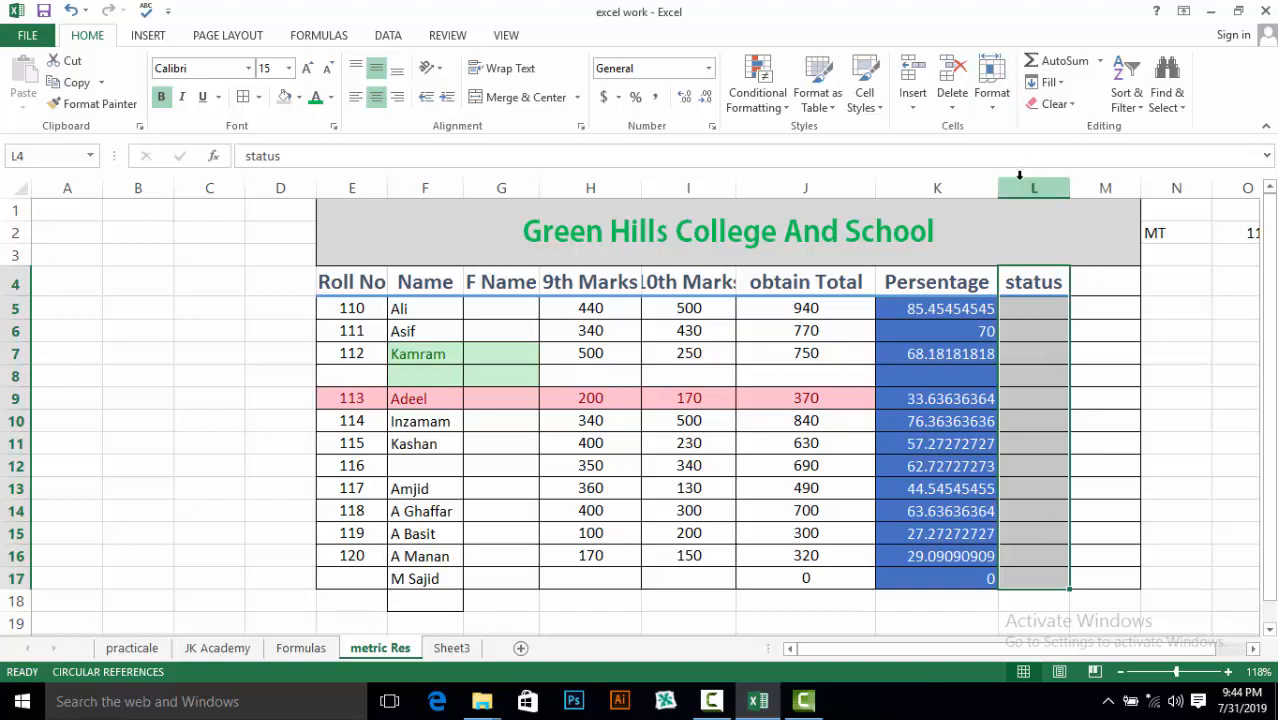
left_click(1124, 446)
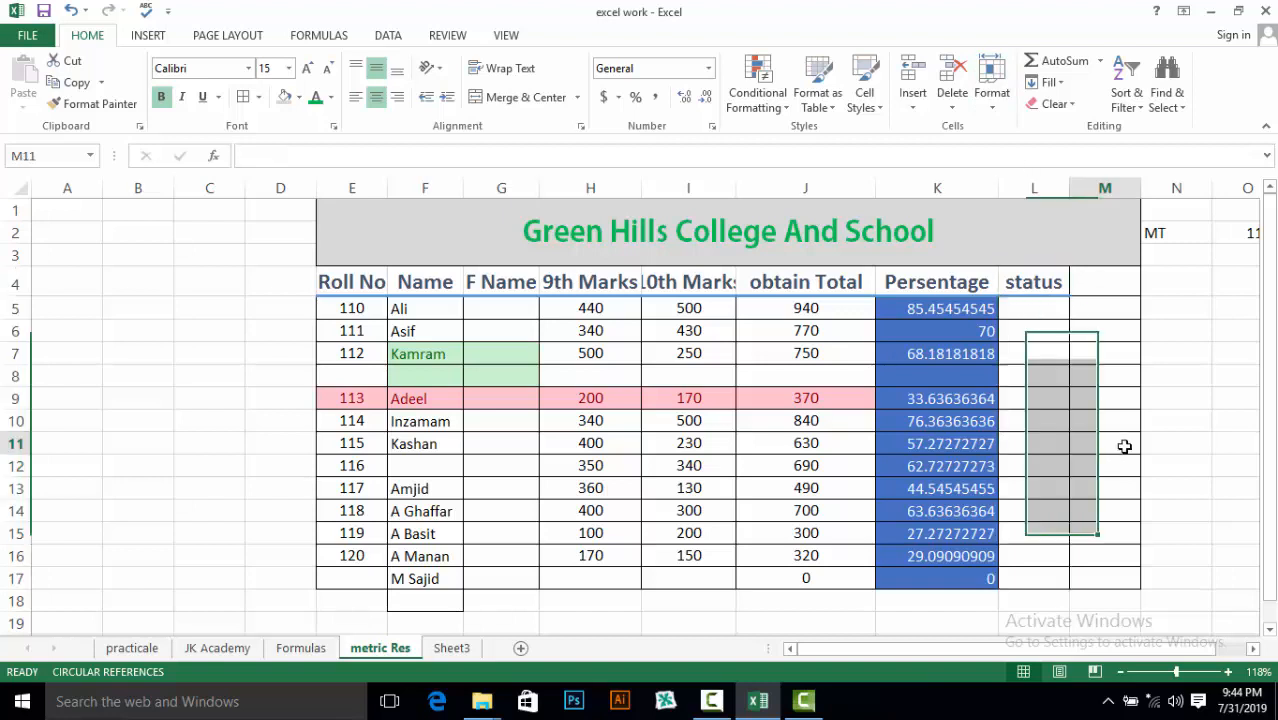
left_click(1008, 310)
left_click_drag(1008, 310, 1010, 572)
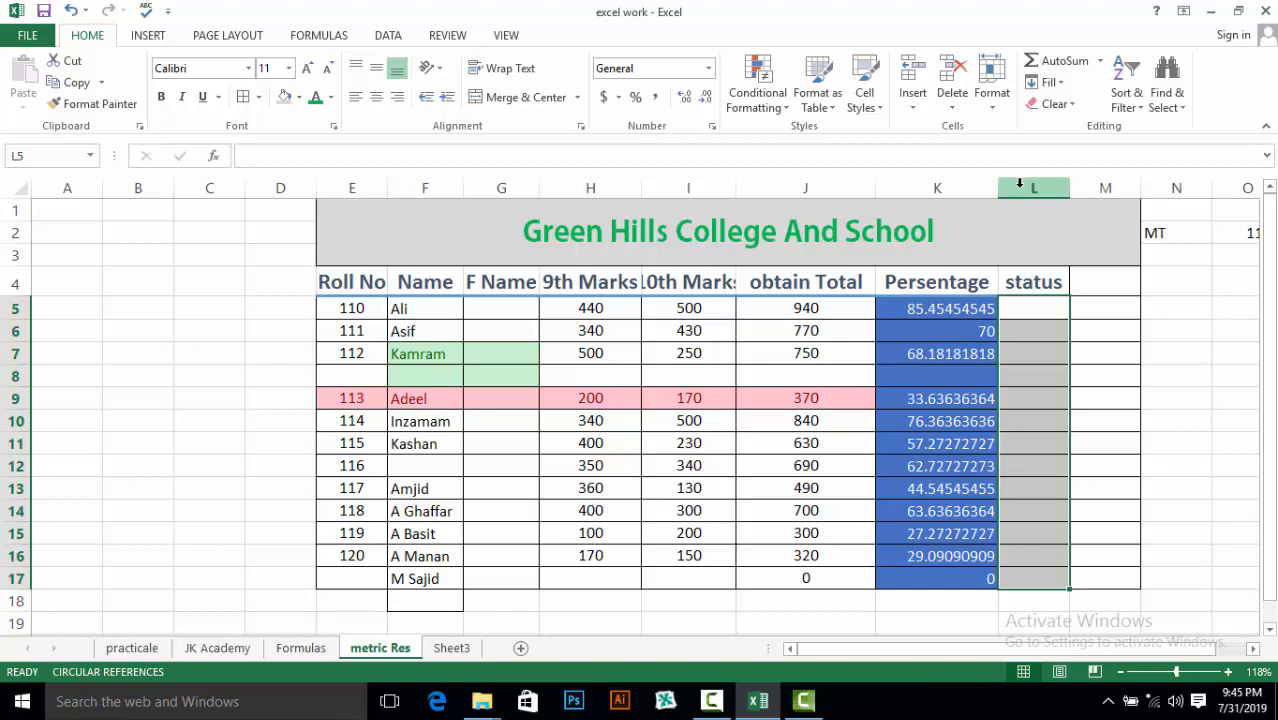
left_click(1019, 183)
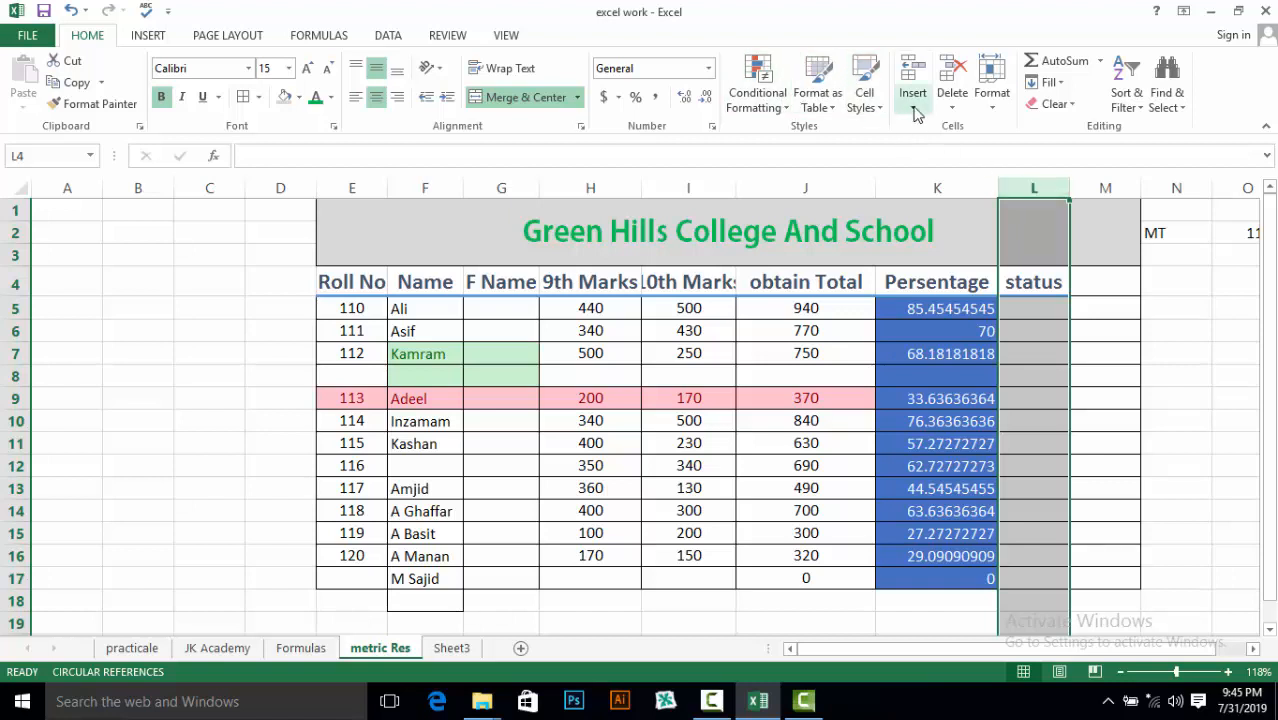
Remove the entire status column L with Delete Sheet Columns
left_click(950, 106)
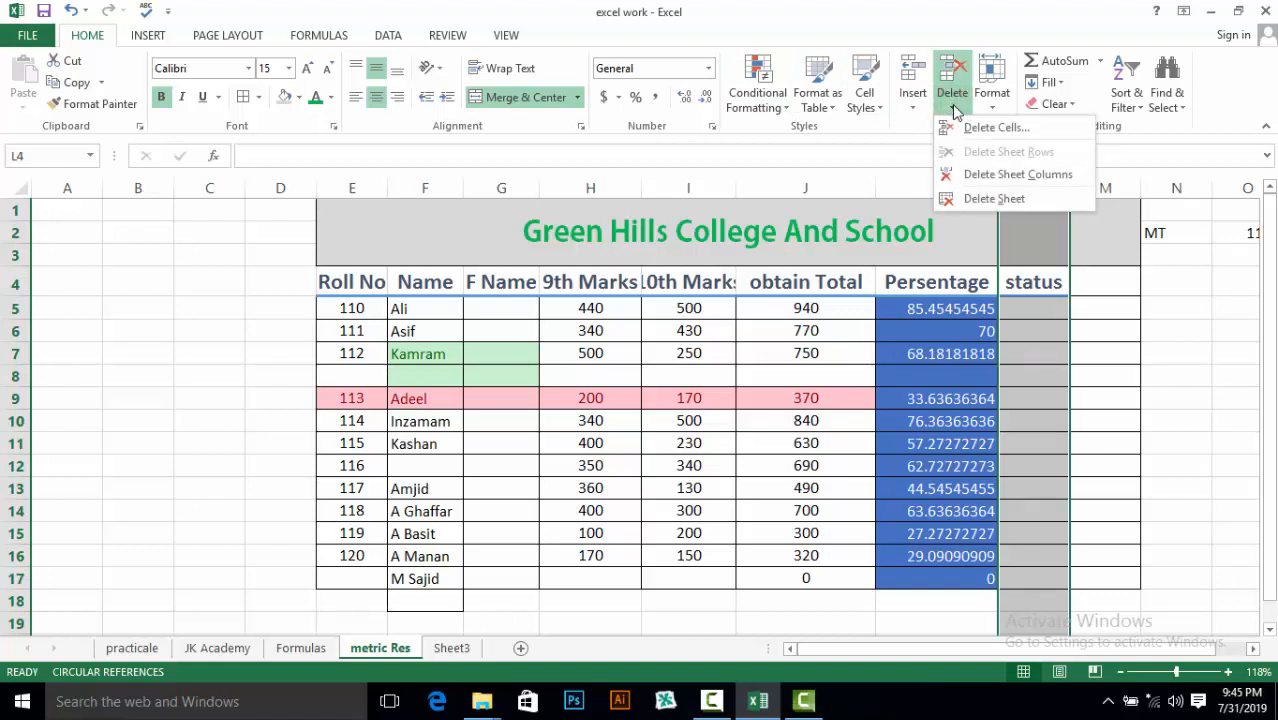
left_click(967, 178)
left_click(1117, 371)
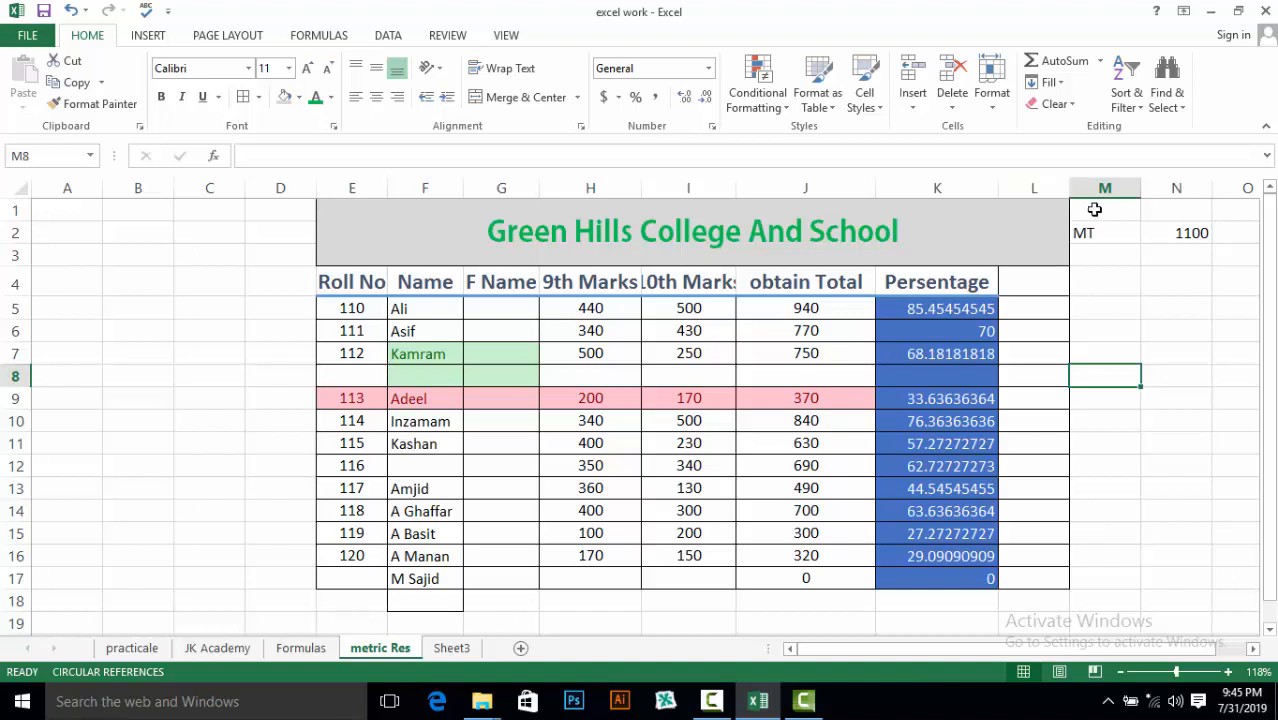
Delete the empty column L beside the table, then select the blank row 8
left_click(1022, 181)
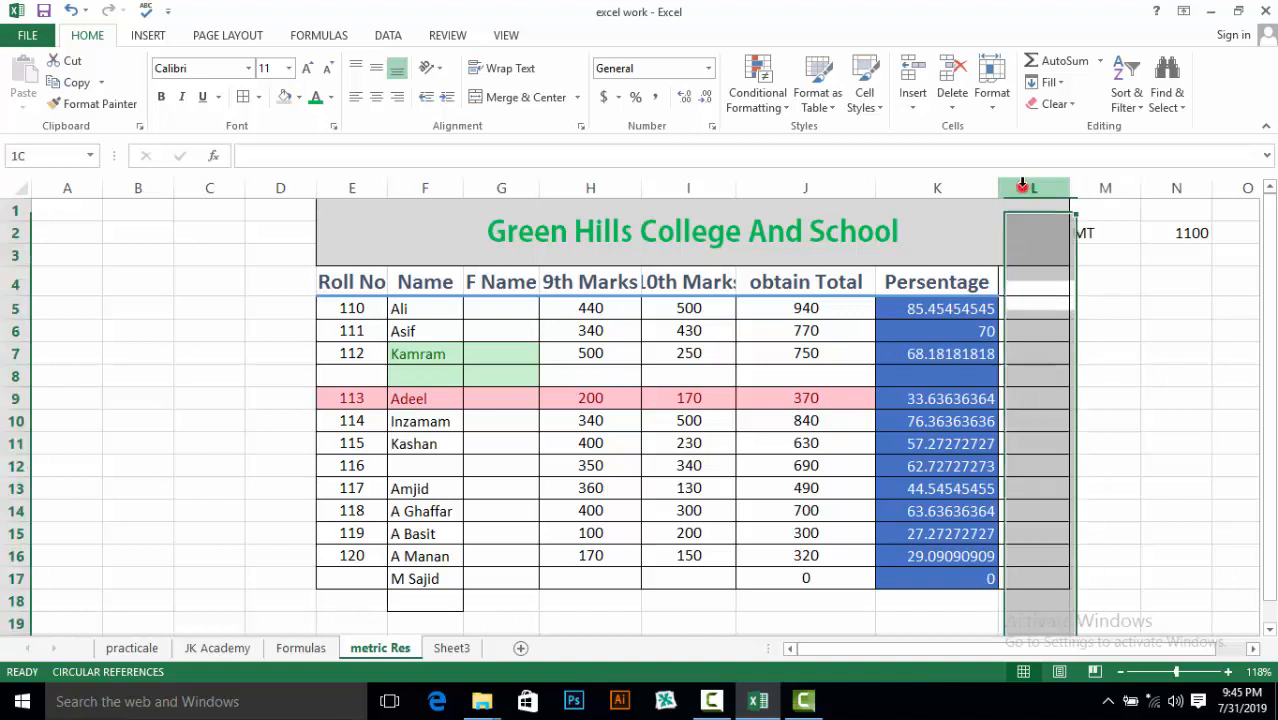
left_click(951, 107)
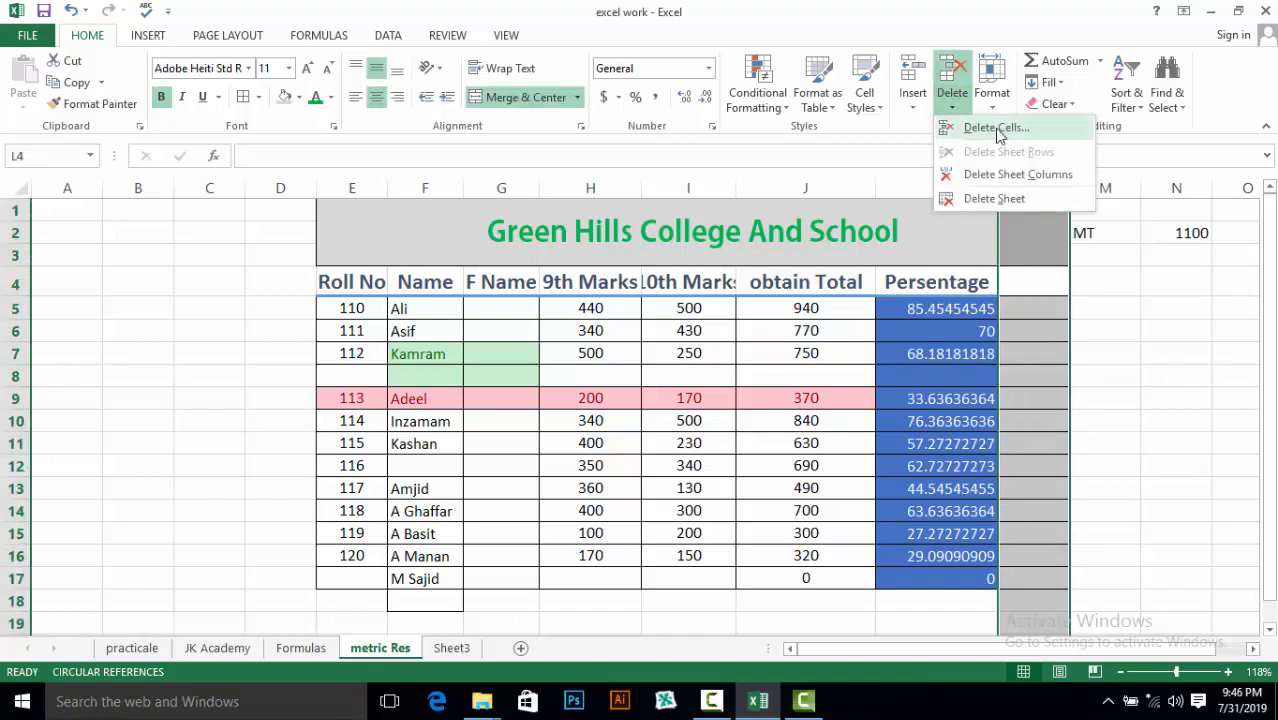
left_click(991, 175)
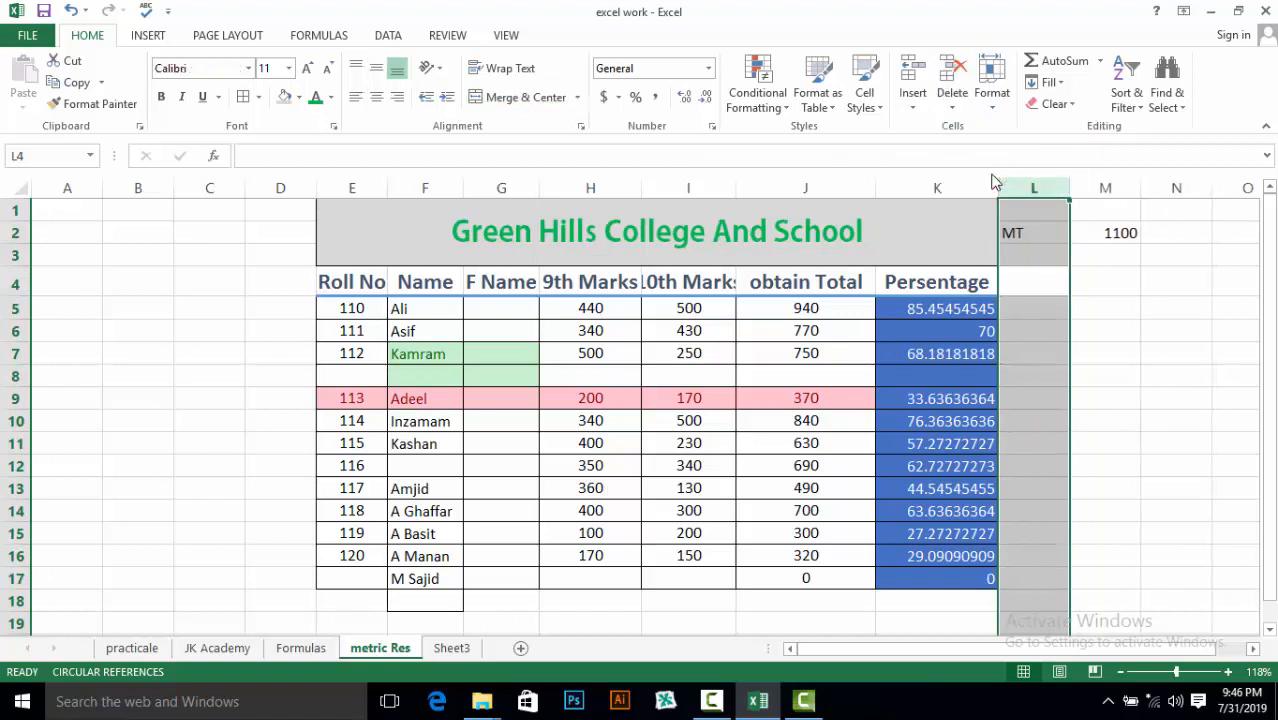
left_click(1102, 307)
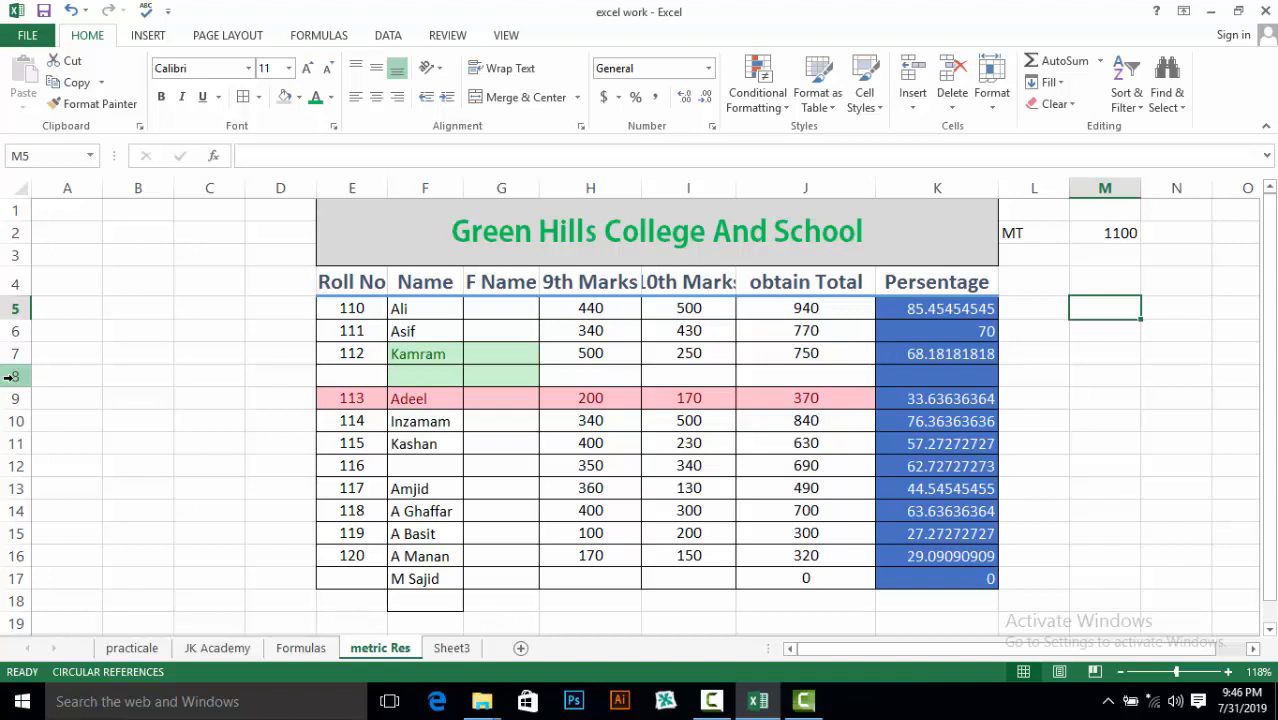
left_click(14, 353)
left_click(12, 376)
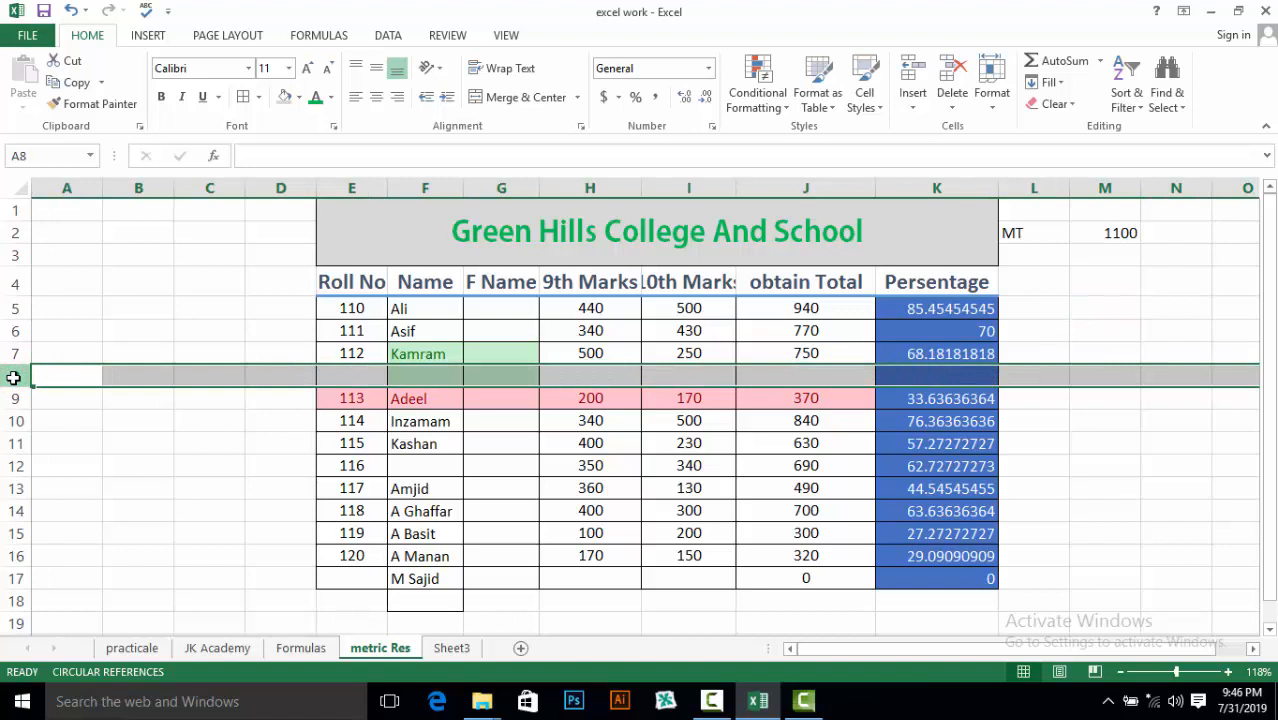
Delete blank row 8 with Delete Sheet Rows so roll 113 follows 112
left_click(953, 105)
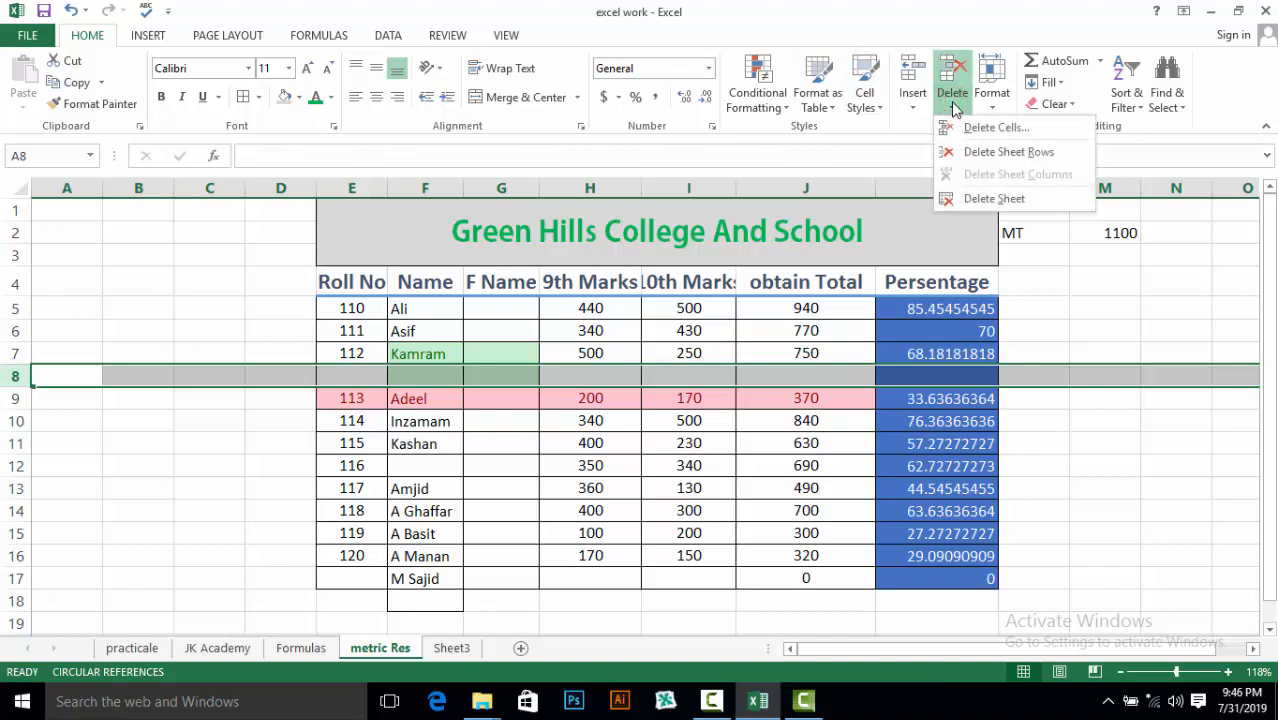
left_click(964, 156)
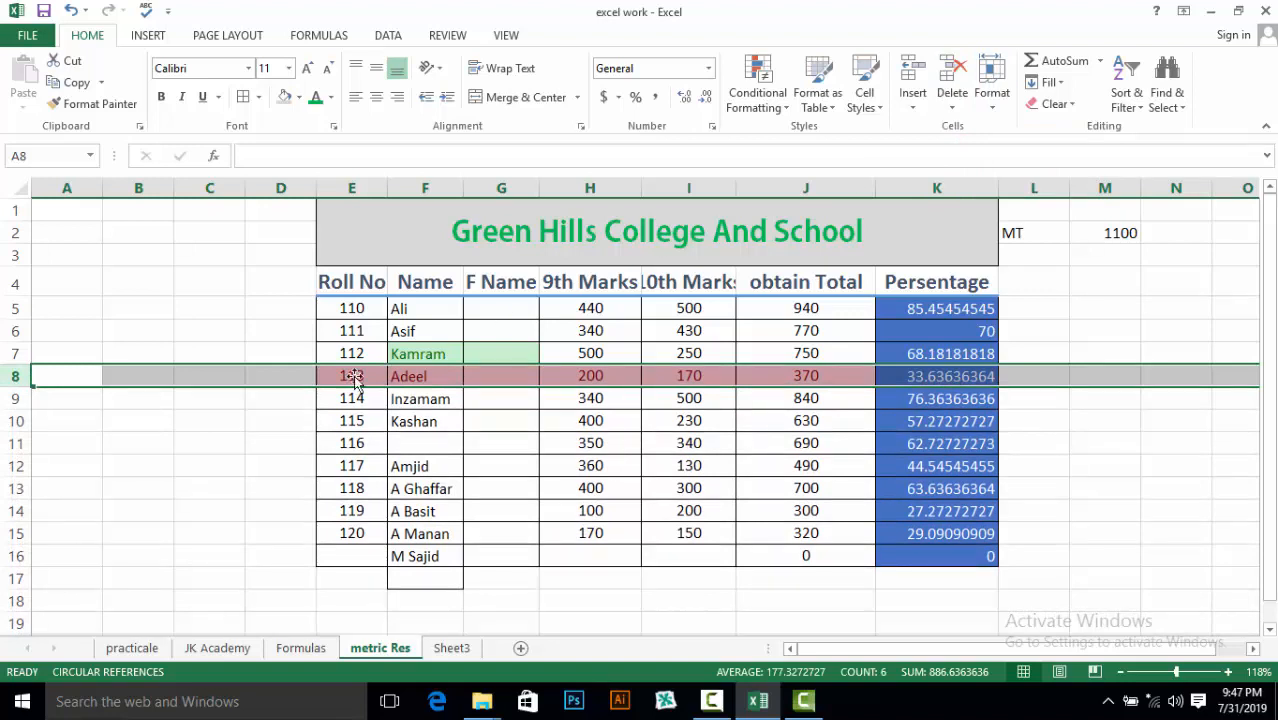
left_click(252, 426)
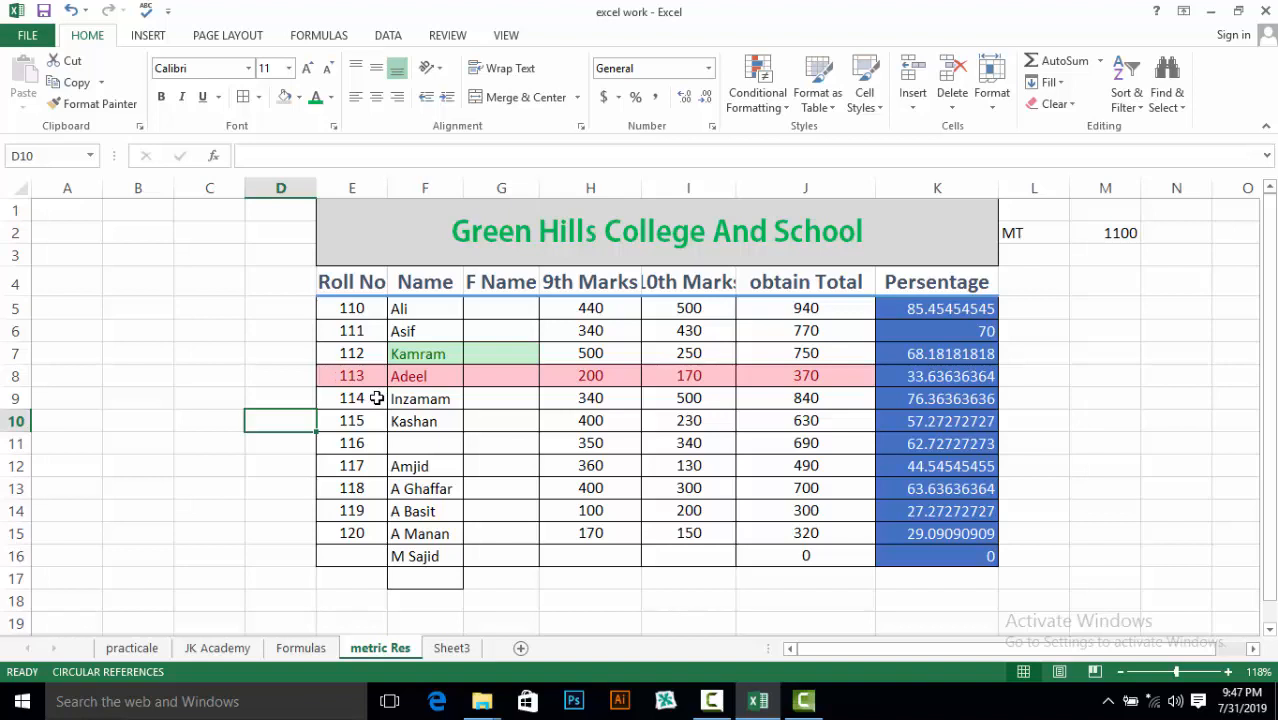
Dismiss the Delete options and select the blank Name cell F11
left_click(965, 112)
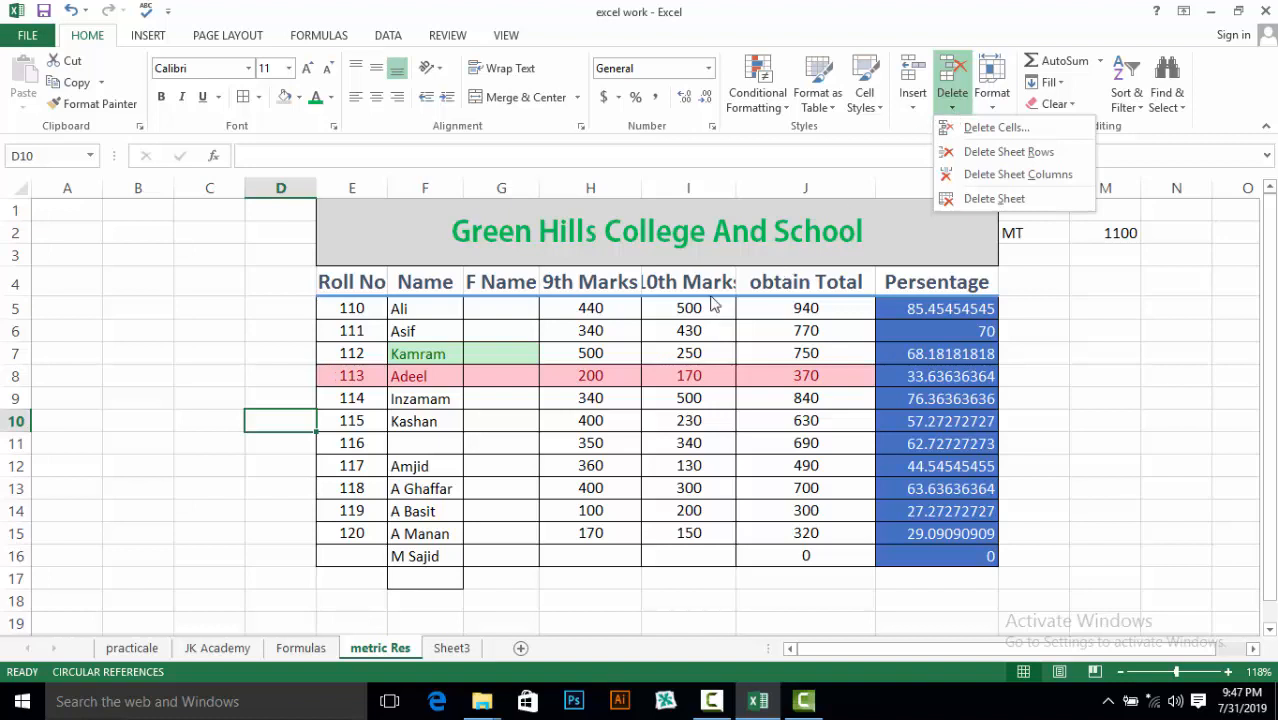
left_click(405, 443)
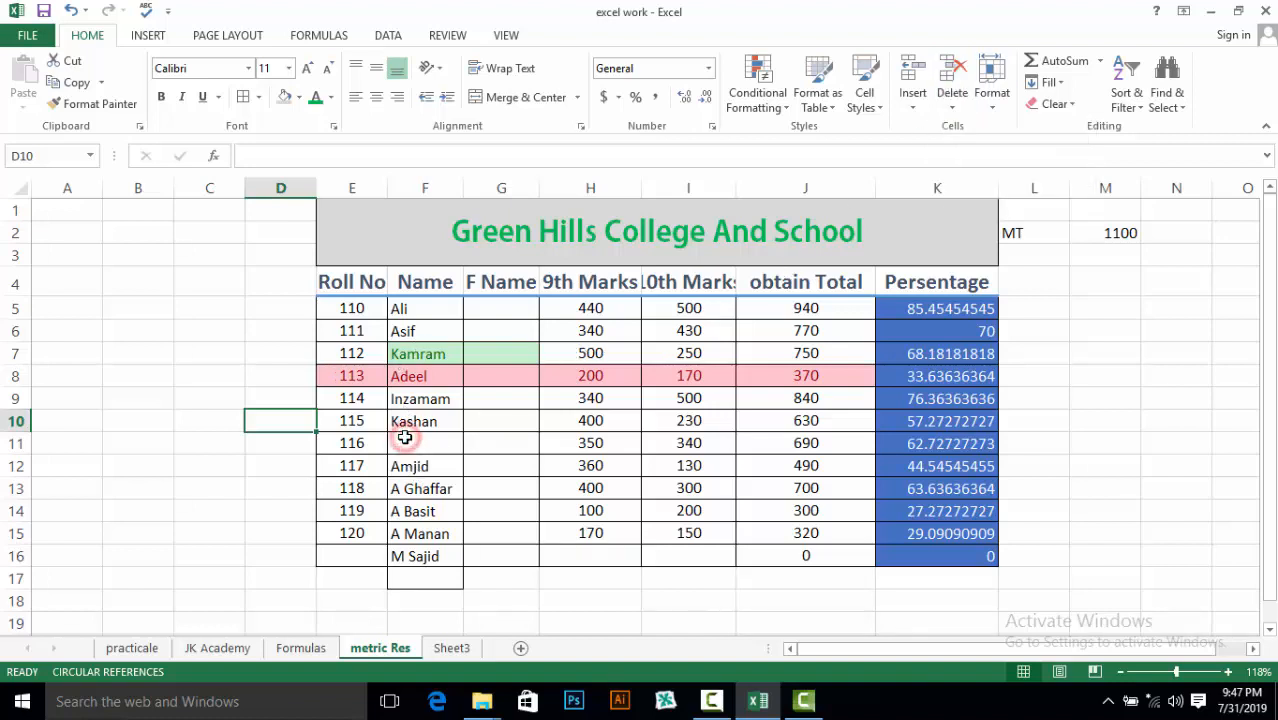
left_click(405, 438)
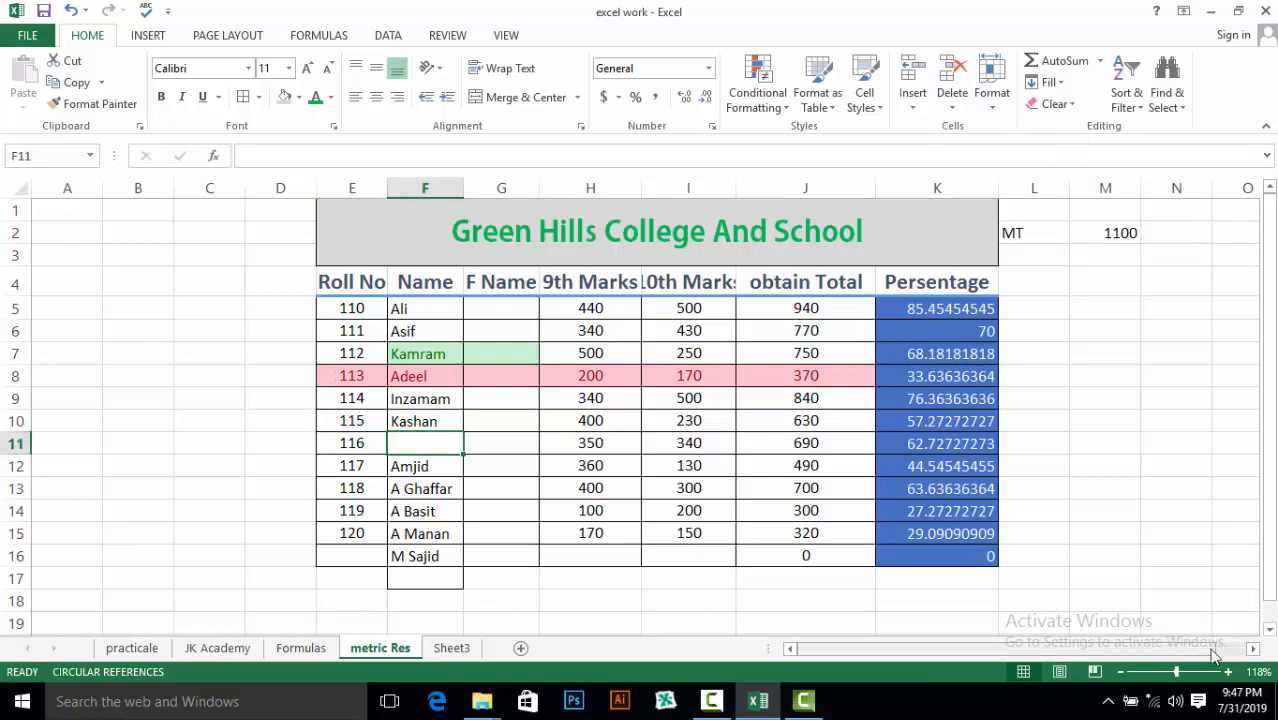
Zoom the sheet view in to 150% and scroll back up to the table
left_click(1230, 672)
left_click(1230, 672)
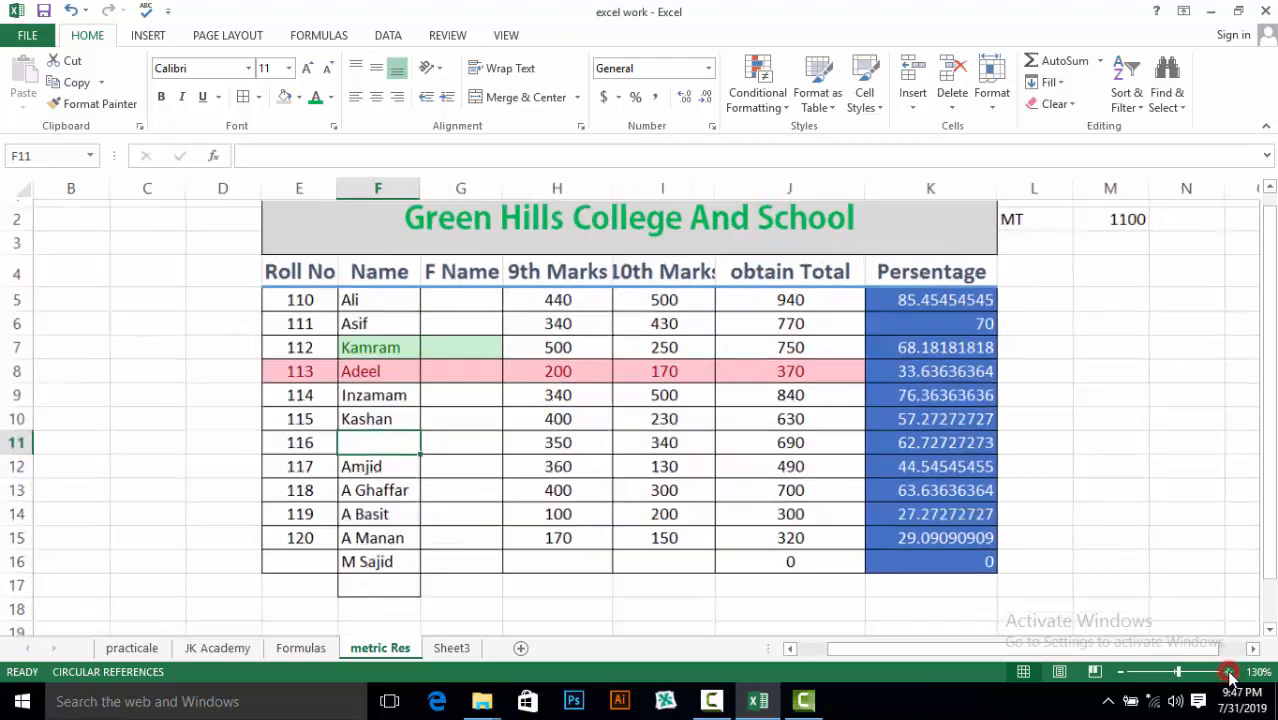
left_click(1230, 672)
left_click(1230, 672)
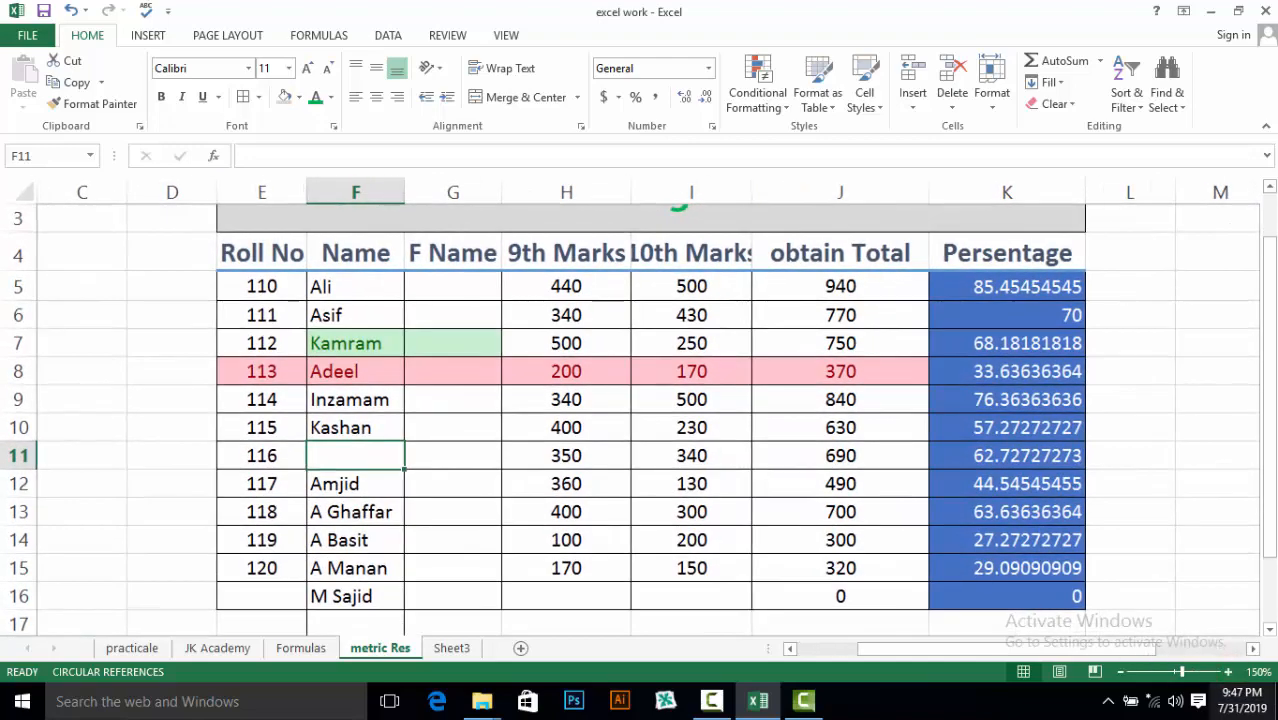
left_click(1270, 188)
left_click(1270, 188)
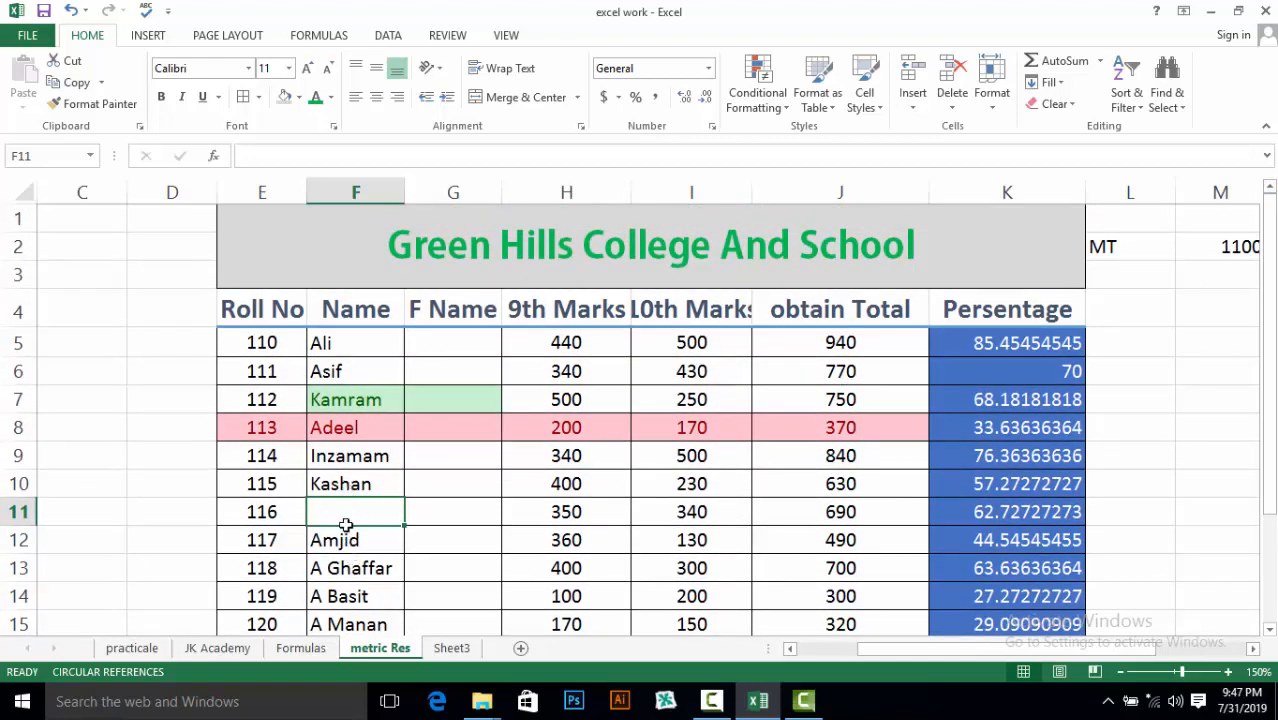
left_click(337, 507)
left_click(337, 510)
left_click(952, 108)
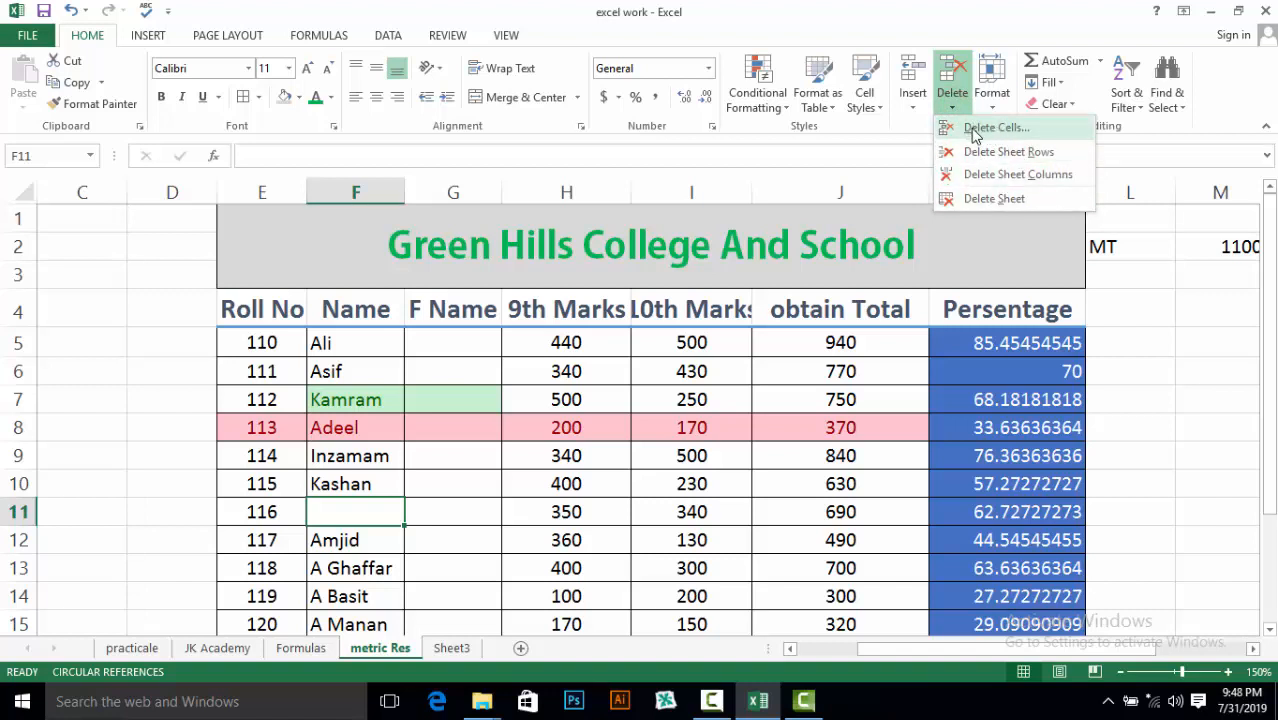
left_click(975, 130)
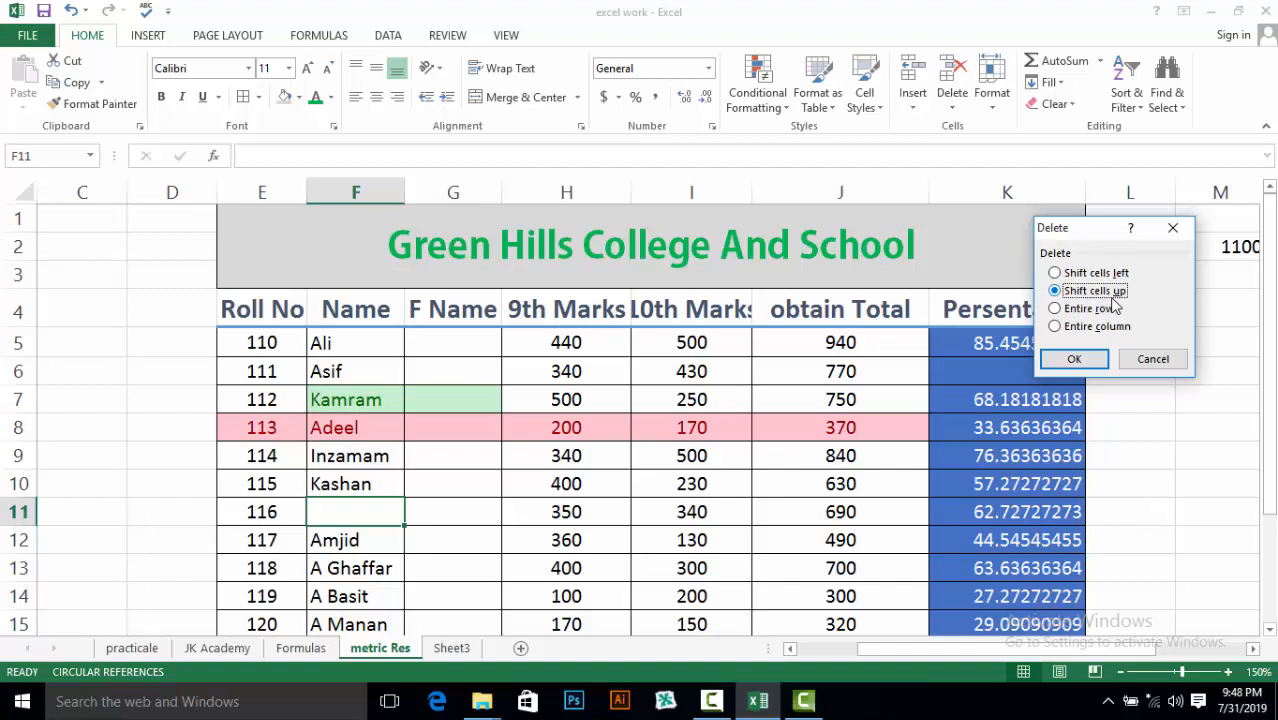
left_click(1066, 359)
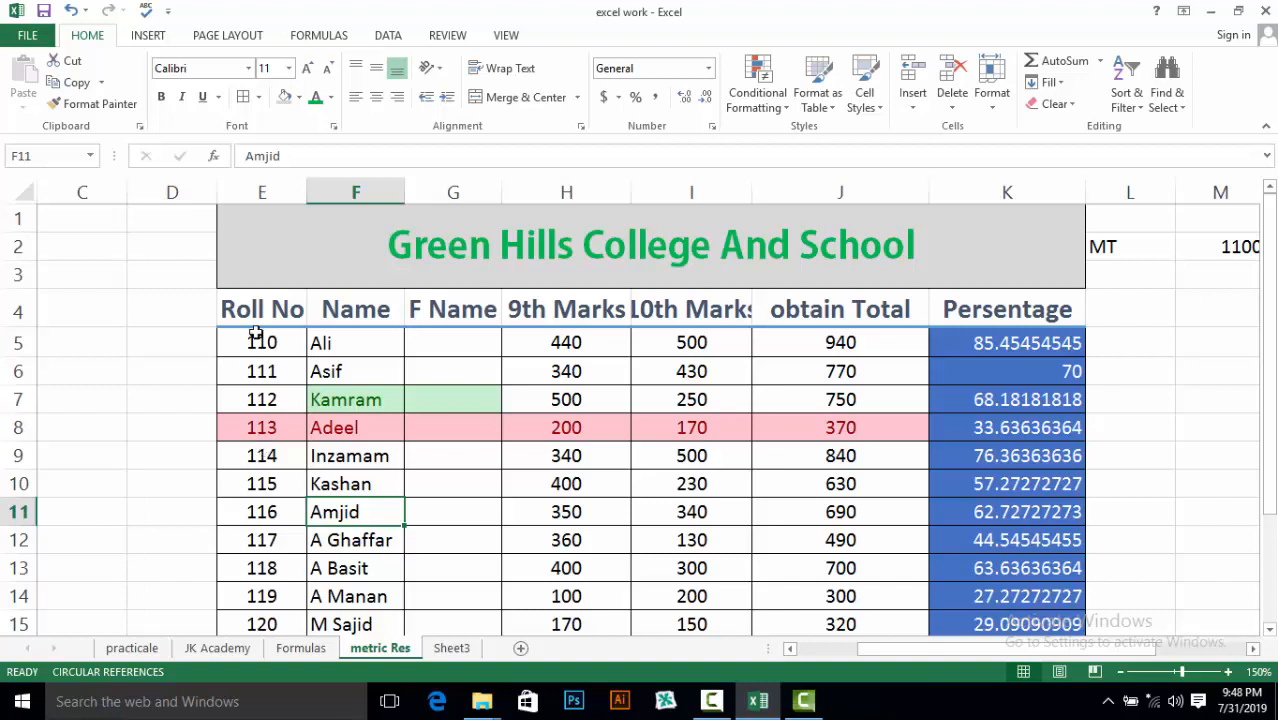
left_click(950, 108)
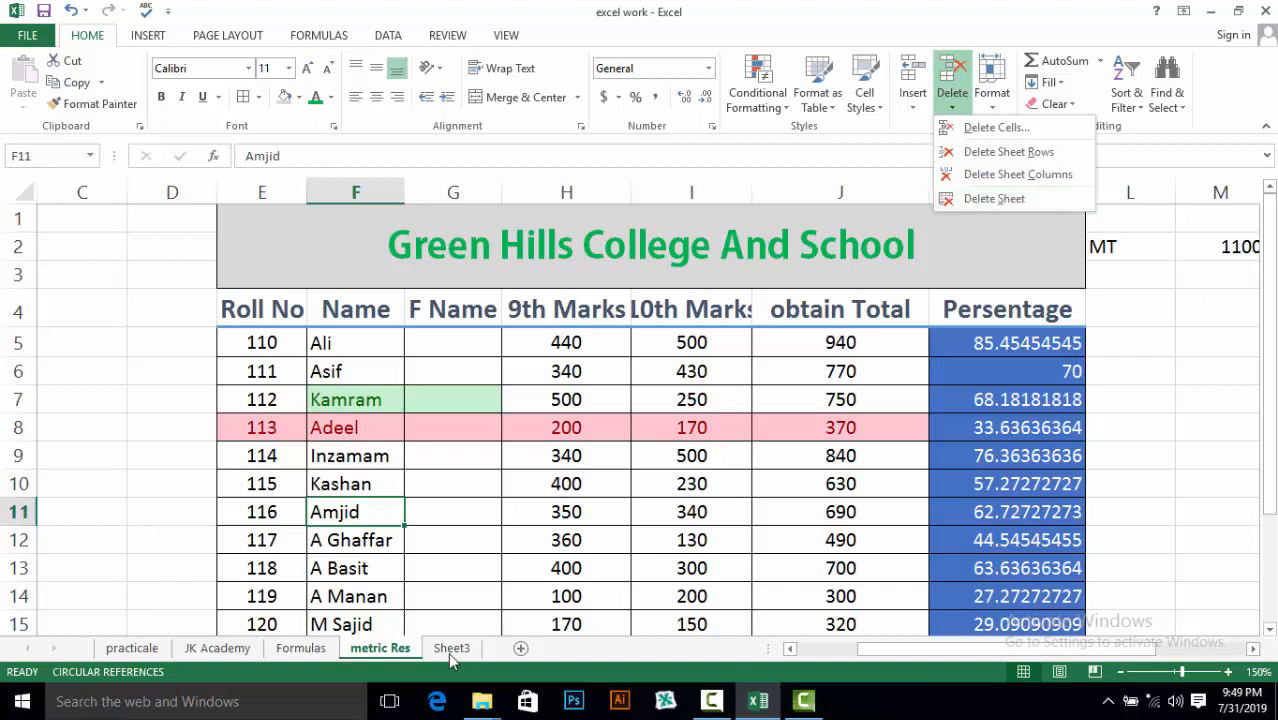
left_click(450, 652)
Select Sheet3 and remove it from the workbook with Delete Sheet
left_click(450, 648)
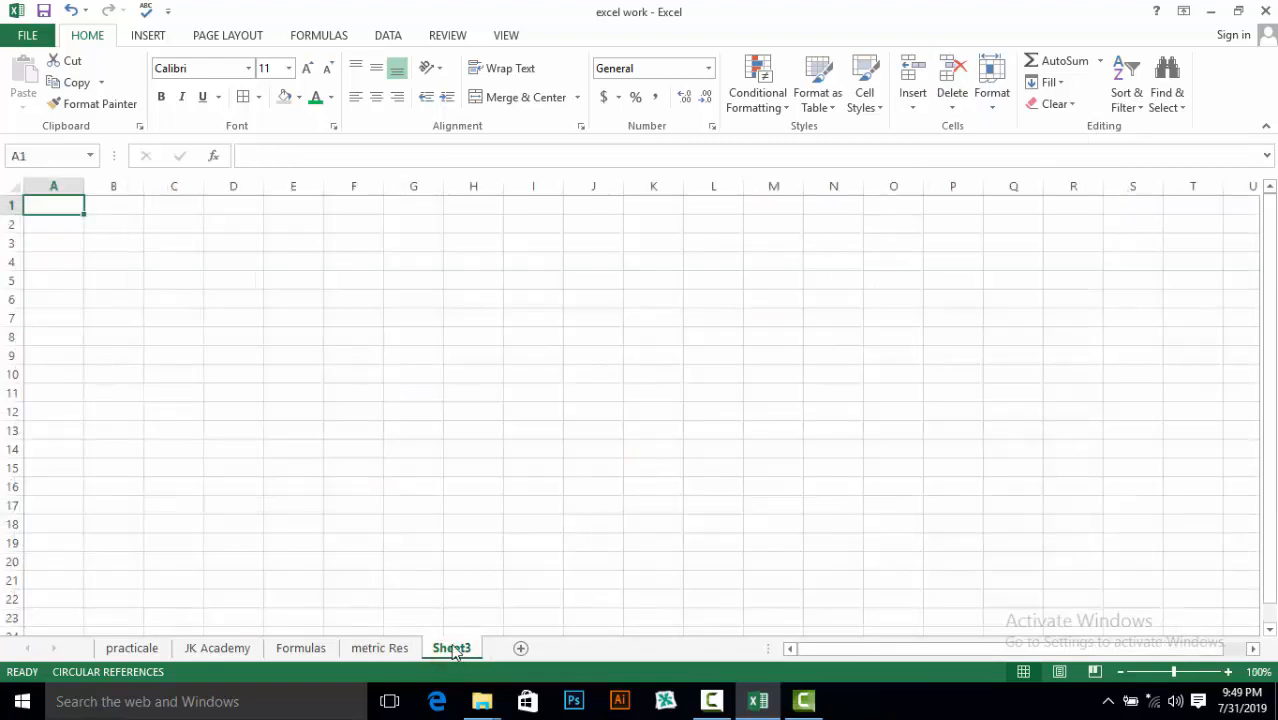
left_click(386, 649)
left_click(450, 649)
left_click(951, 108)
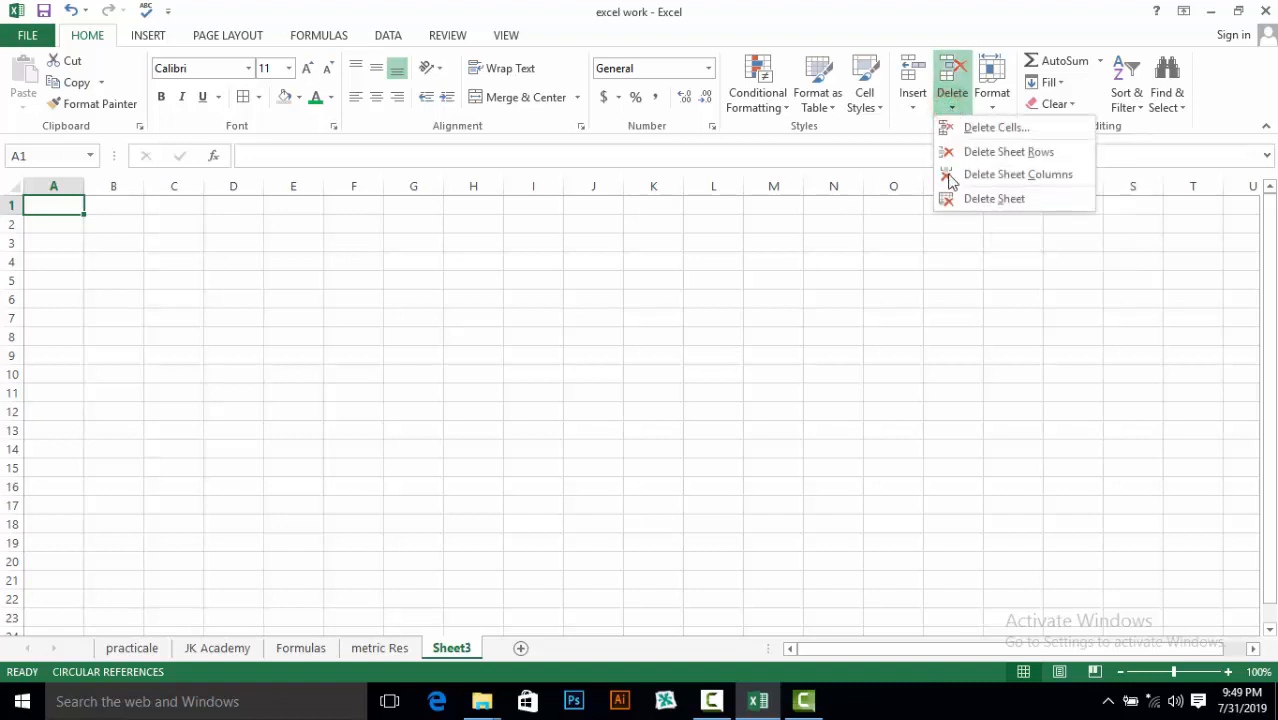
left_click(978, 202)
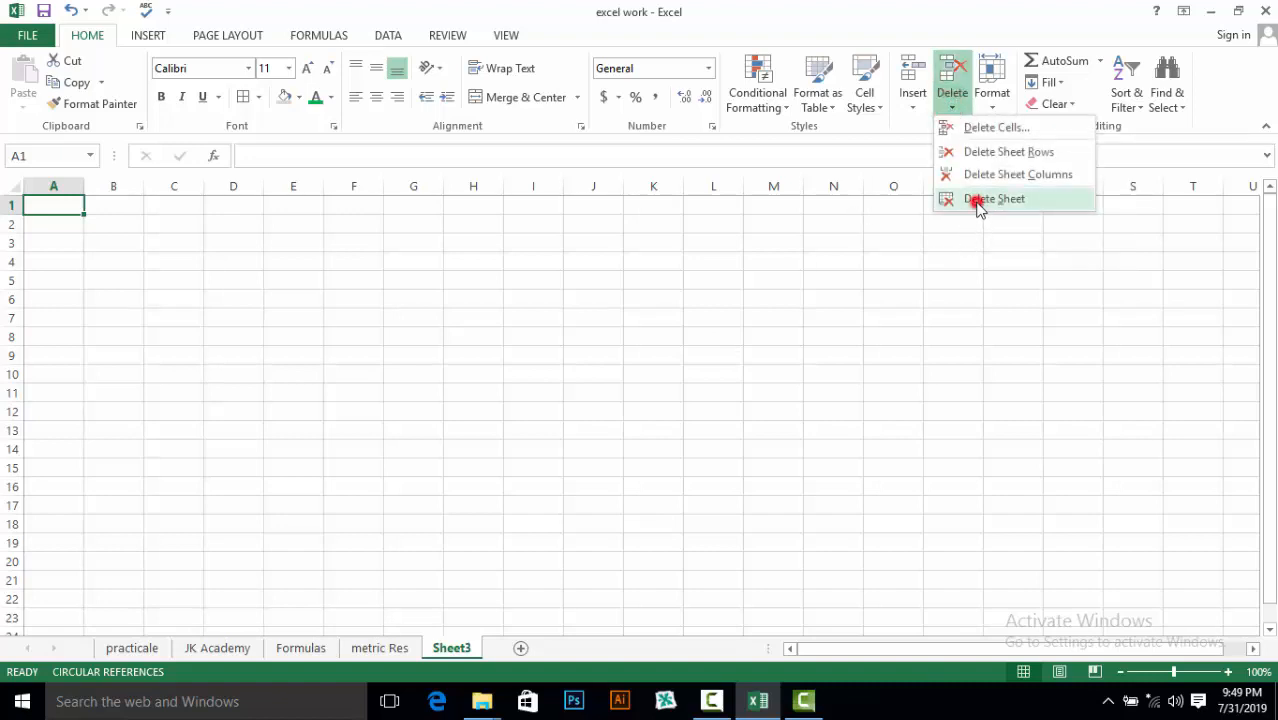